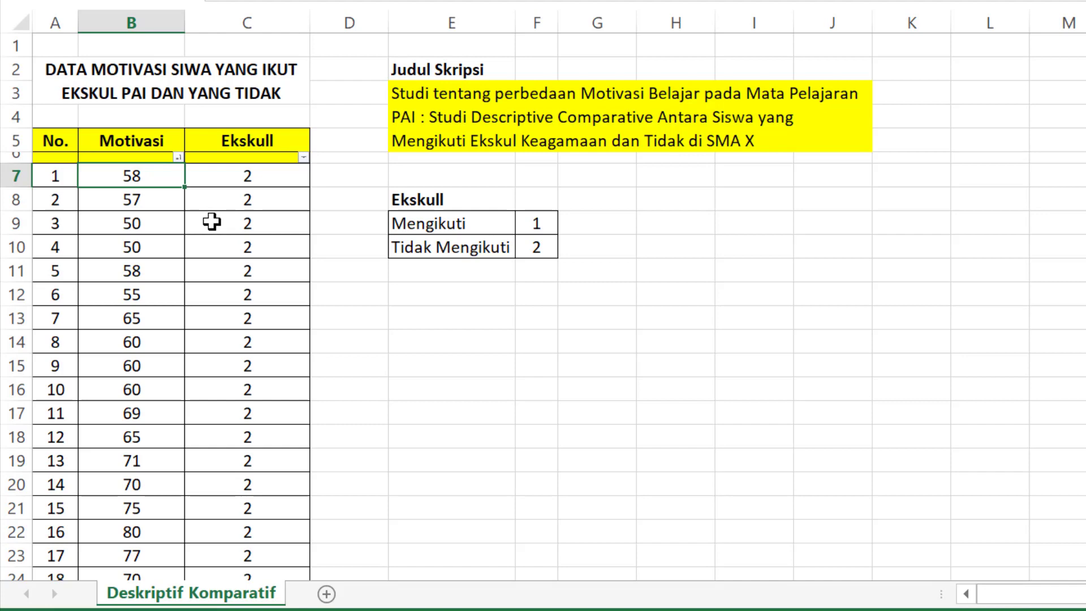
- Review the Motivasi scores and Ekskull group codes for all students in the Deskriptif Komparatif worksheet
scroll(211, 222, "down", 11)
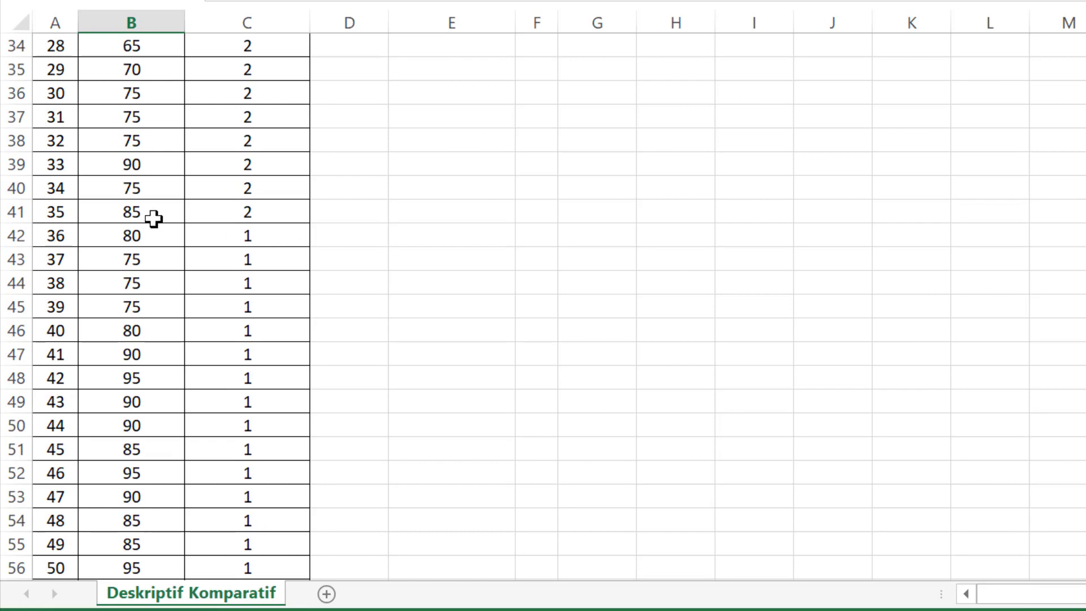
left_click(46, 210)
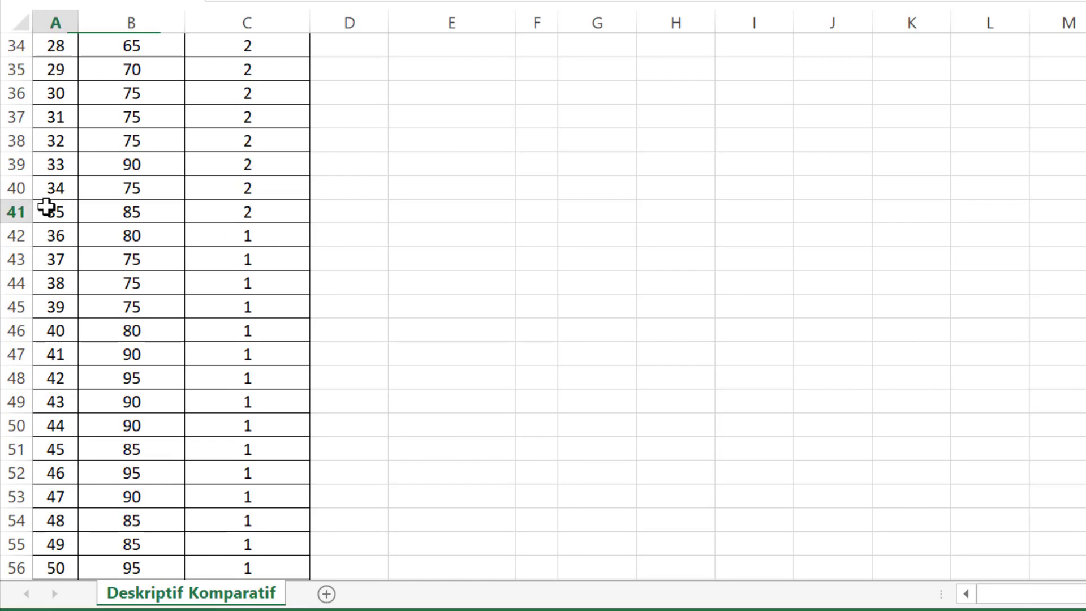
left_click(241, 214)
scroll(241, 215, "down", 5)
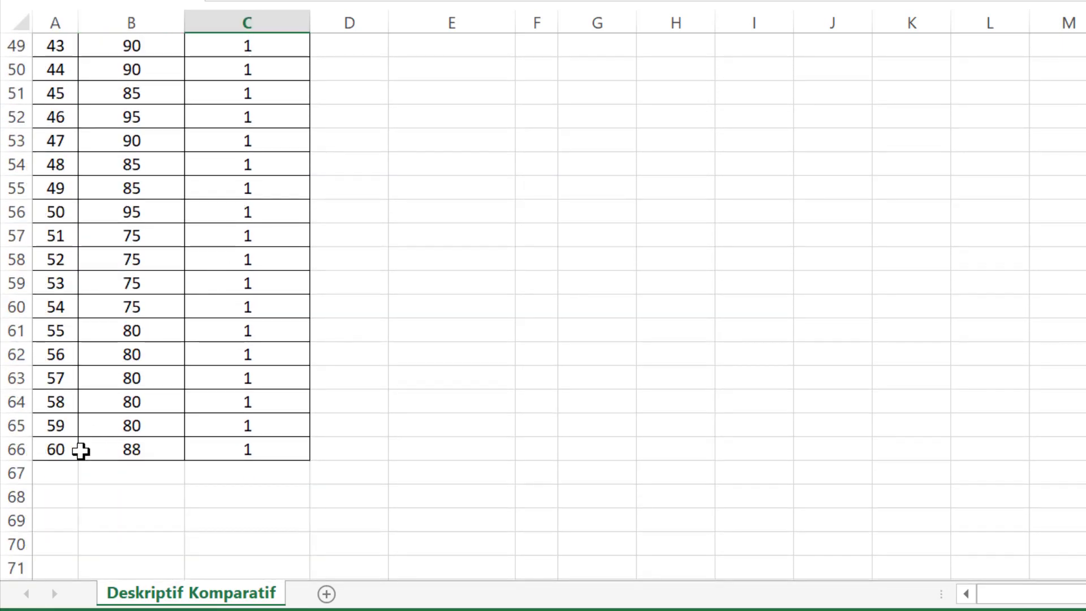
scroll(194, 356, "up", 8)
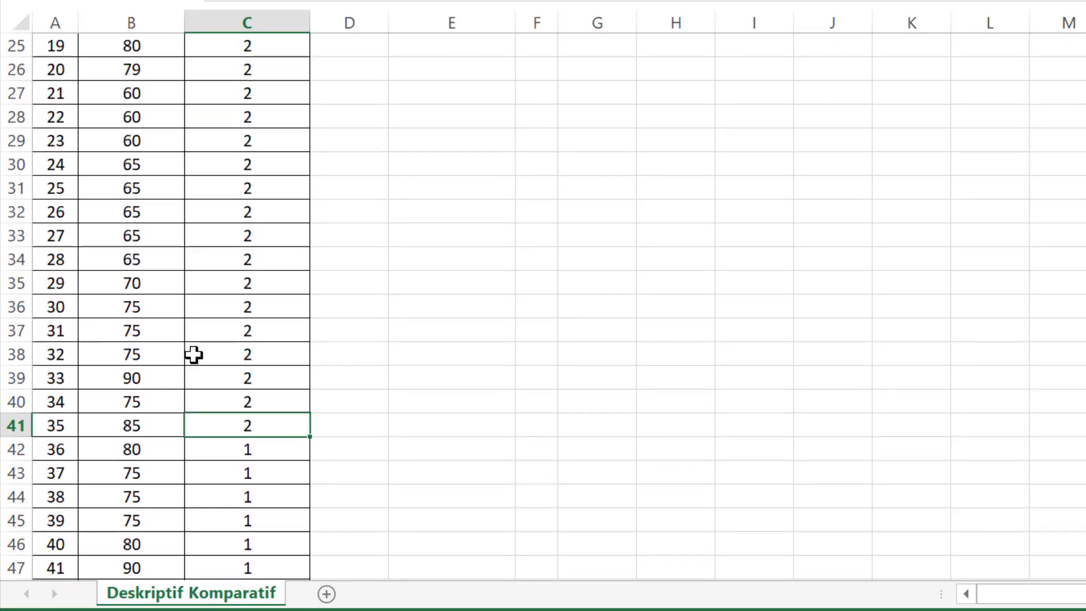
scroll(195, 355, "up", 8)
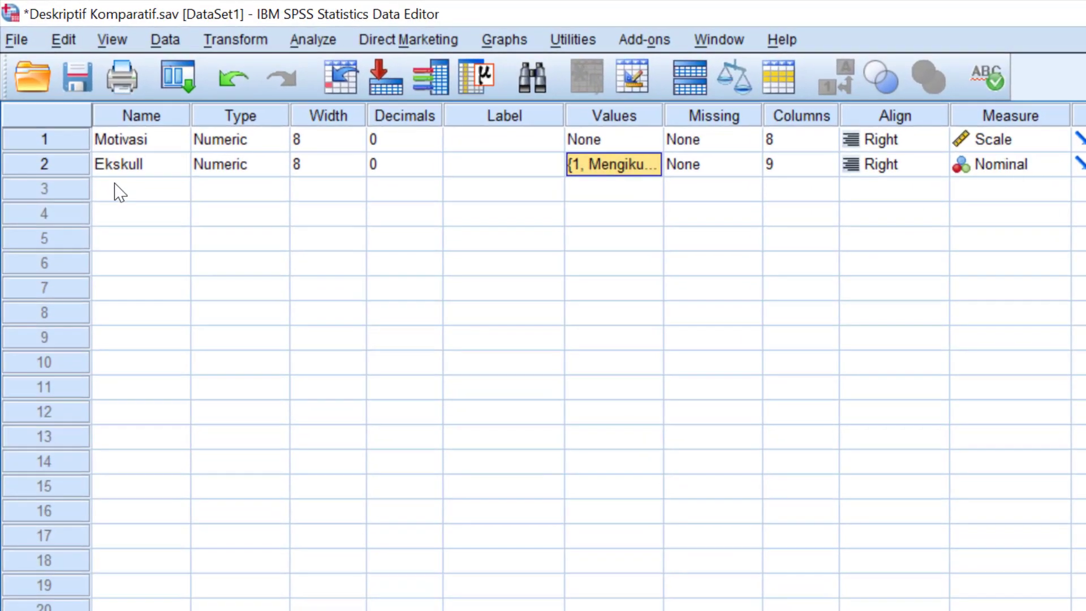
- In SPSS, examine the definitions and measurement levels of the variables Motivasi and Ekskull
left_click(105, 112)
left_click(97, 129)
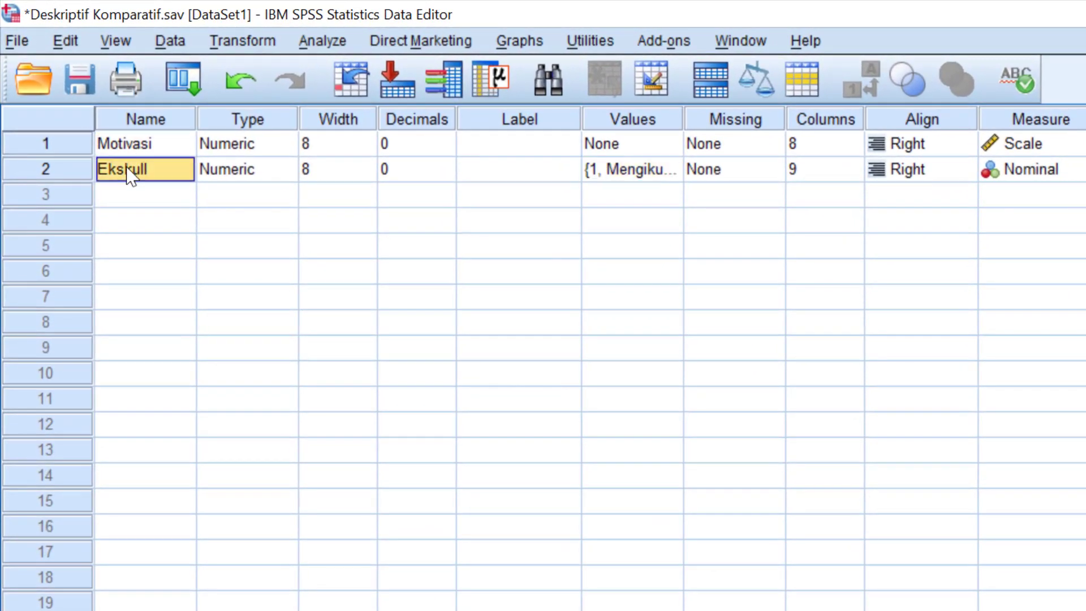
left_click(45, 169)
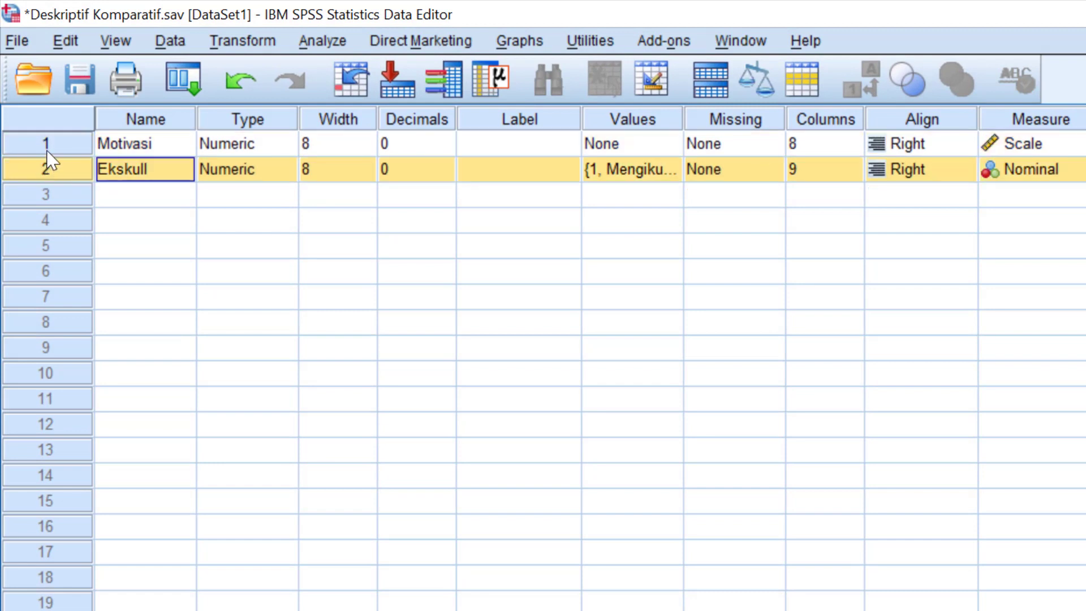
left_click(47, 151)
left_click(47, 169)
left_click(49, 148)
left_click(52, 160)
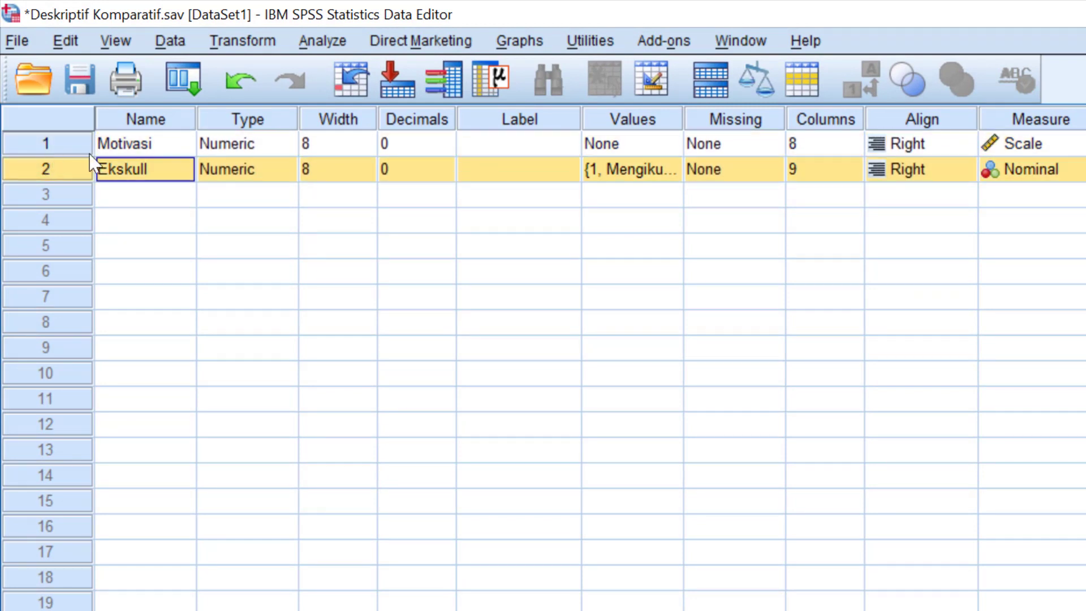
left_click(138, 144)
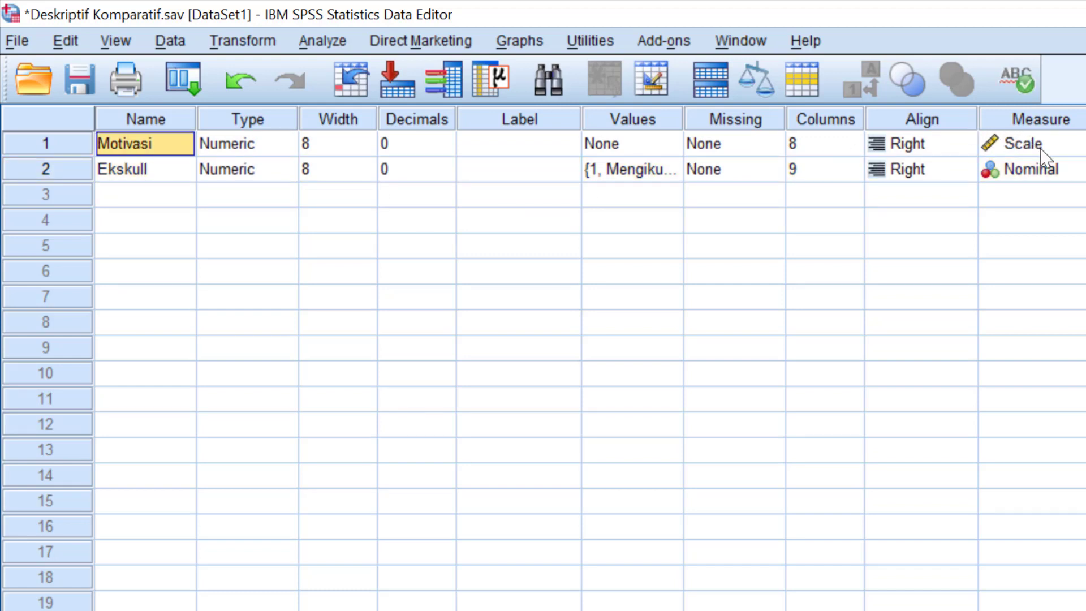
left_click(142, 173)
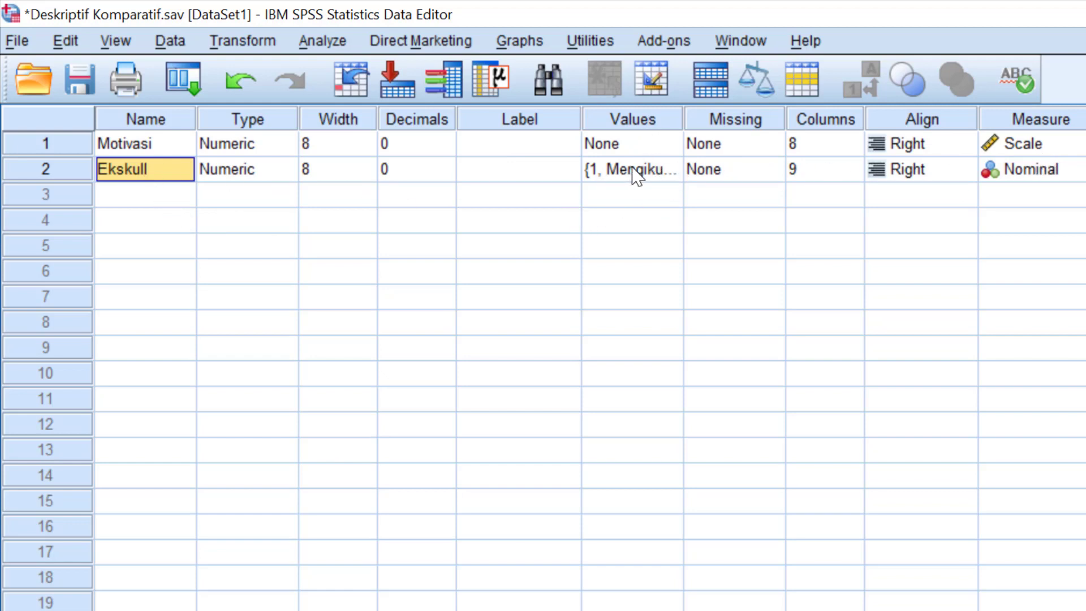
- Inspect the value labels defined for codes 1 and 2 of the Ekskull variable and accept them
left_click(669, 173)
left_click(676, 169)
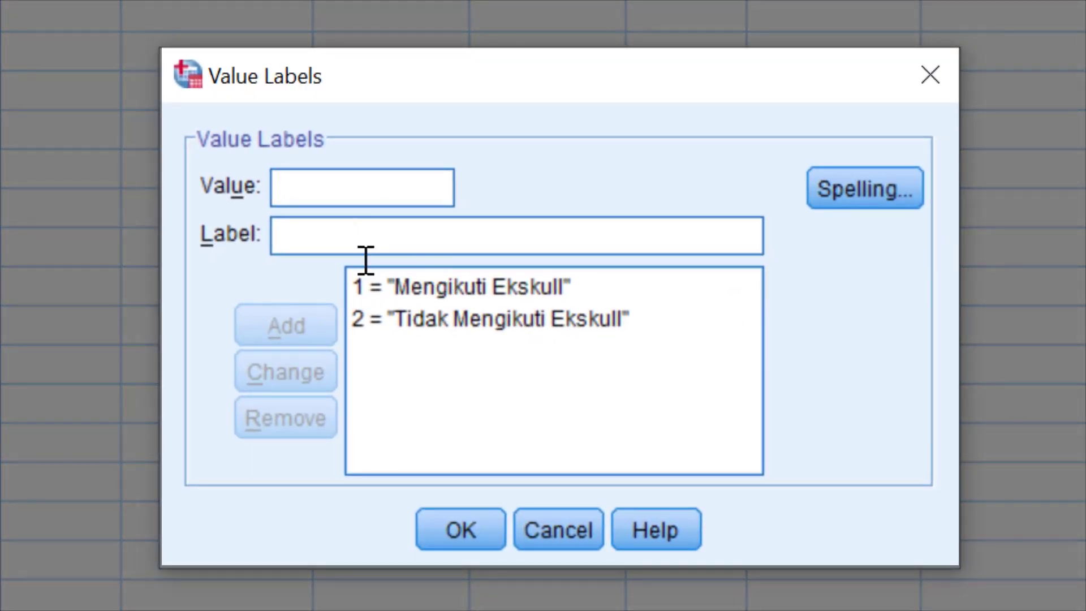
left_click(430, 290)
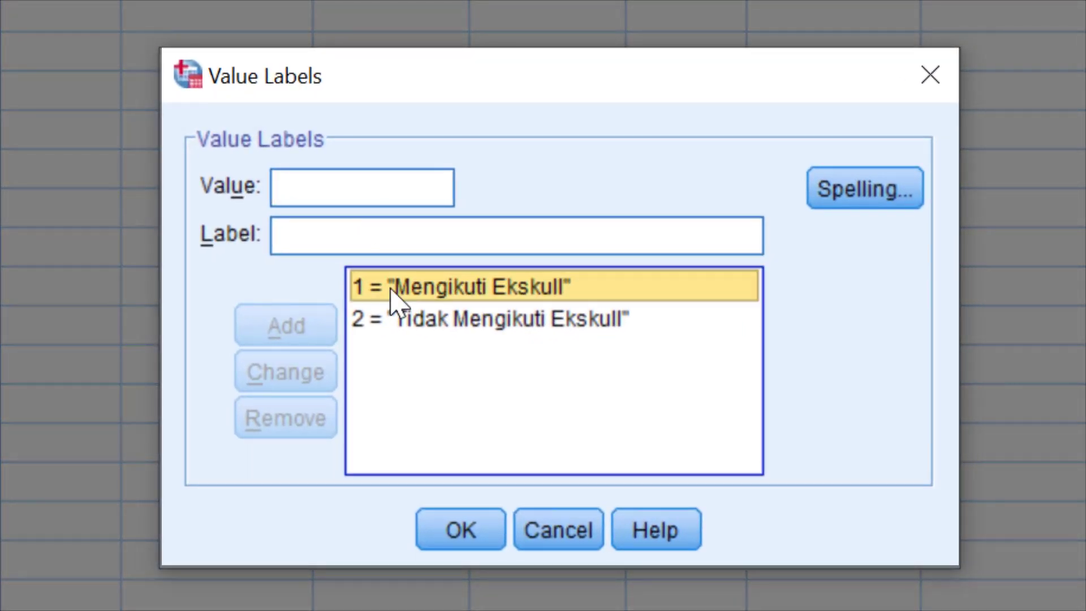
left_click(441, 320)
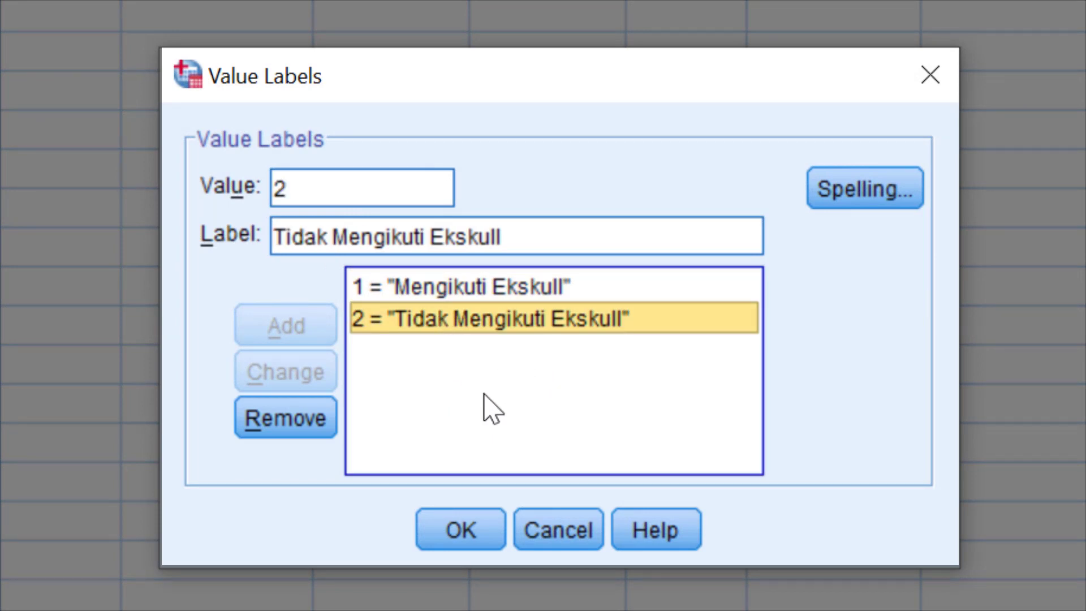
left_click(457, 532)
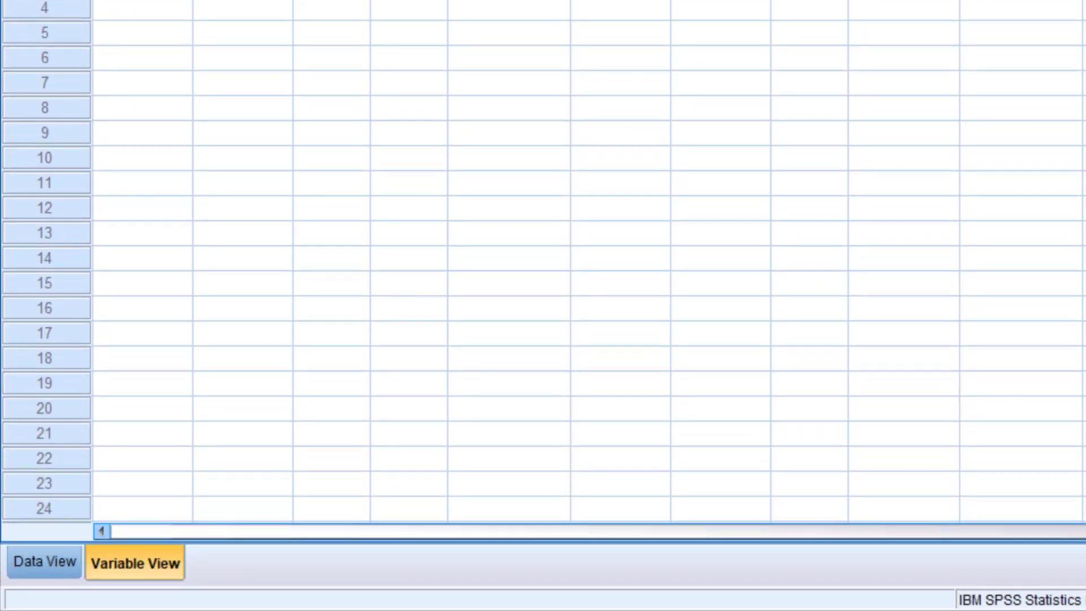
- Show the case data and check the Motivasi scores and numeric Ekskull codes
left_click(24, 564)
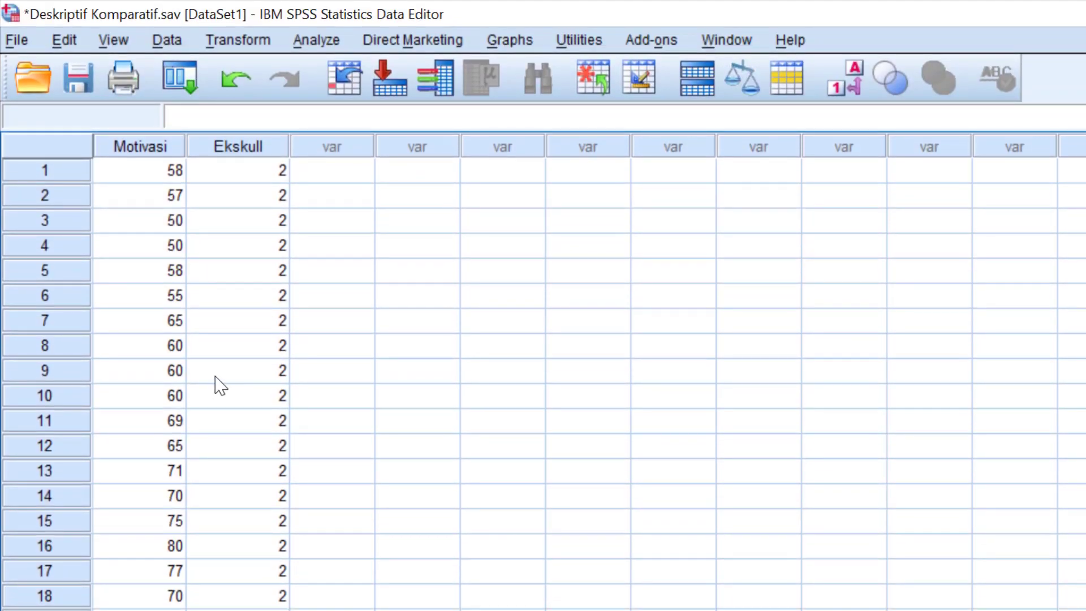
scroll(220, 384, "down", 8)
scroll(218, 383, "up", 8)
left_click(270, 180)
left_click(260, 217)
left_click(242, 246)
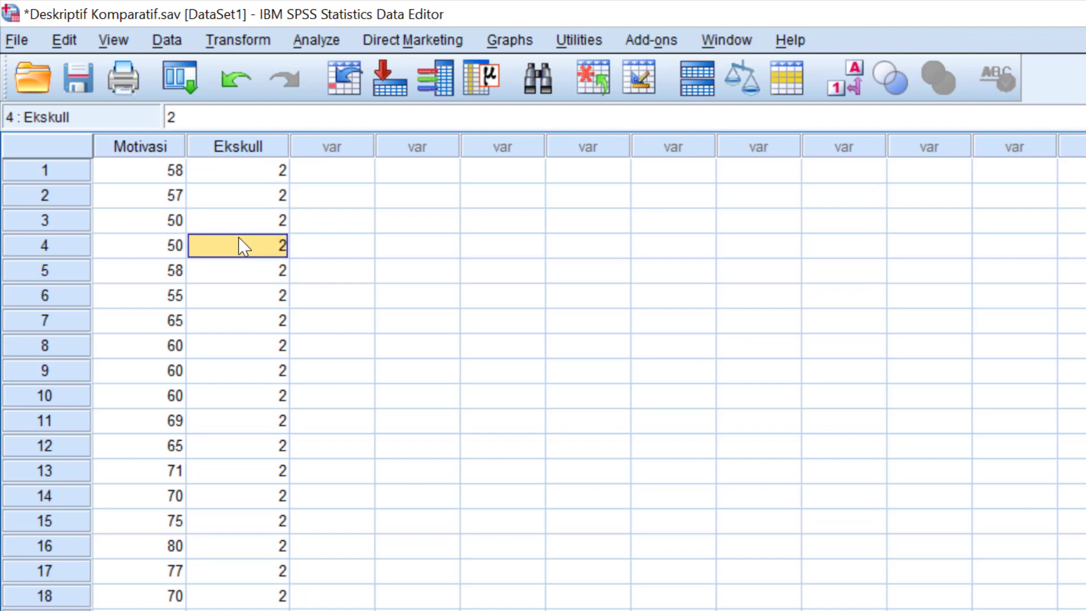
left_click(250, 179)
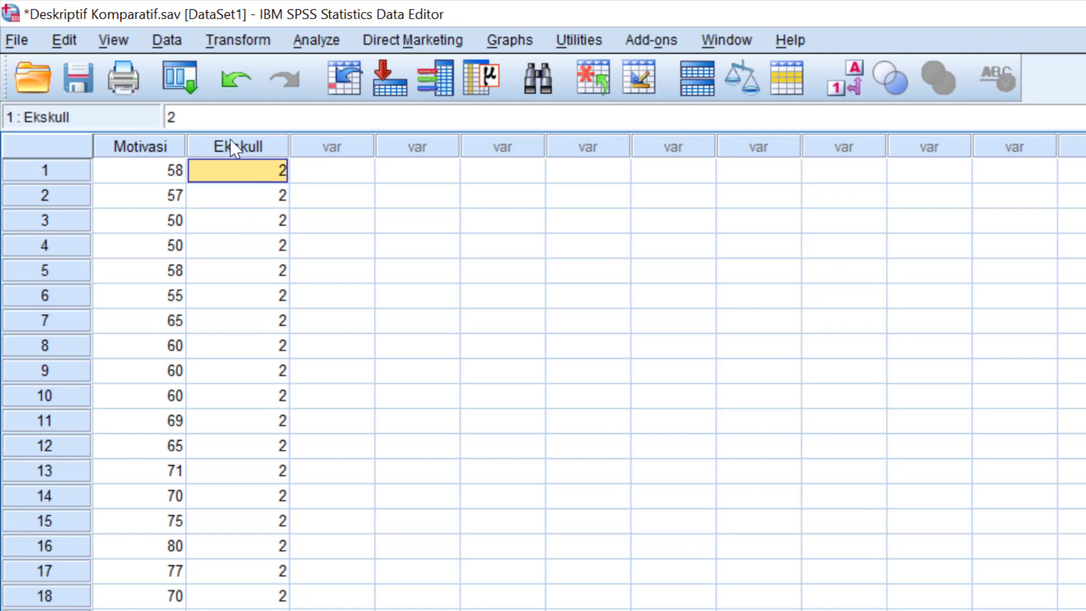
- Display value labels instead of codes in the data and widen the Ekskull column to fit the full labels
left_click(119, 50)
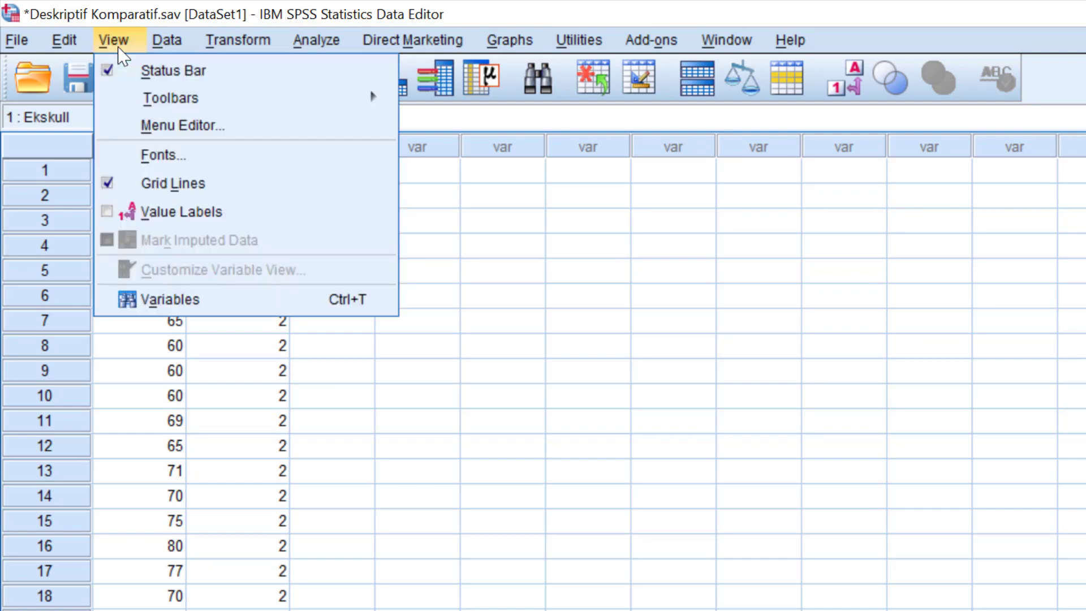
left_click(173, 214)
left_click(252, 265)
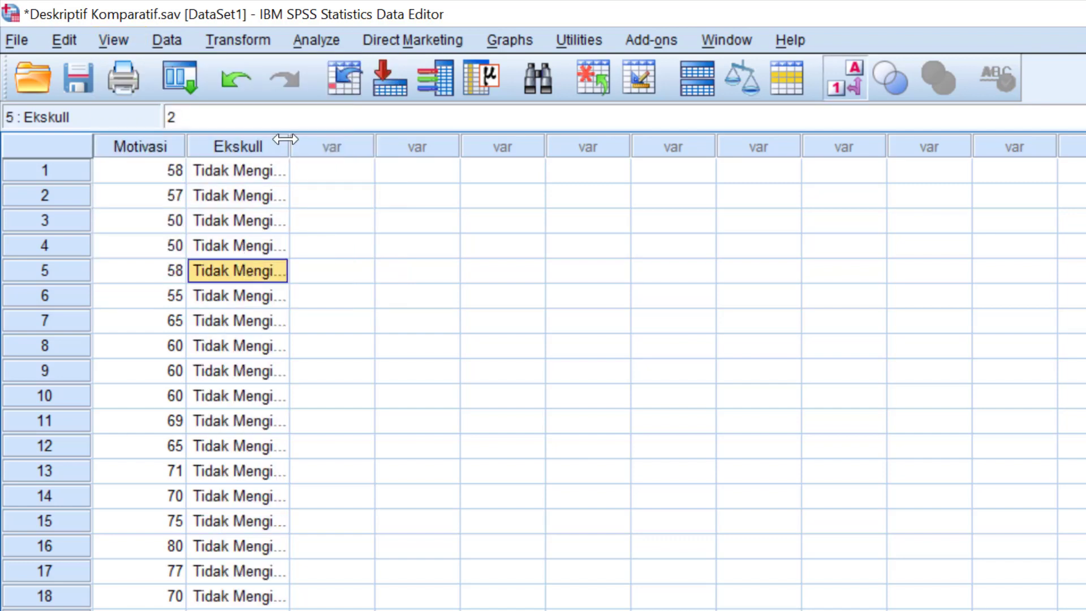
left_click_drag(285, 139, 391, 146)
- Look through the labelled cases to compare which rows belong to each Ekskull group and their Motivasi scores
double_click(270, 164)
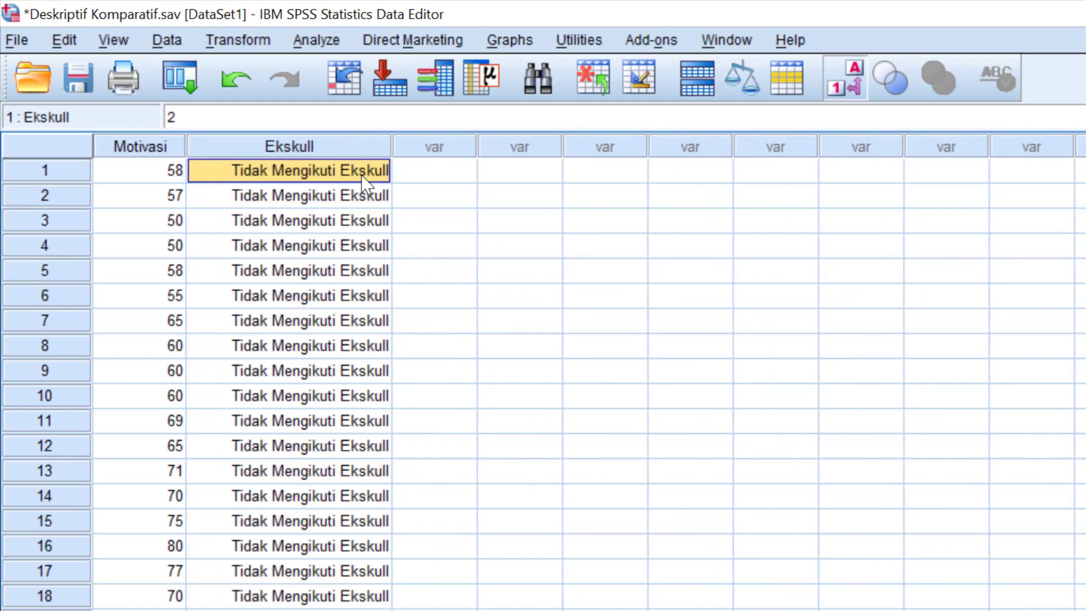
left_click(323, 269)
left_click(314, 203)
scroll(274, 386, "down", 10)
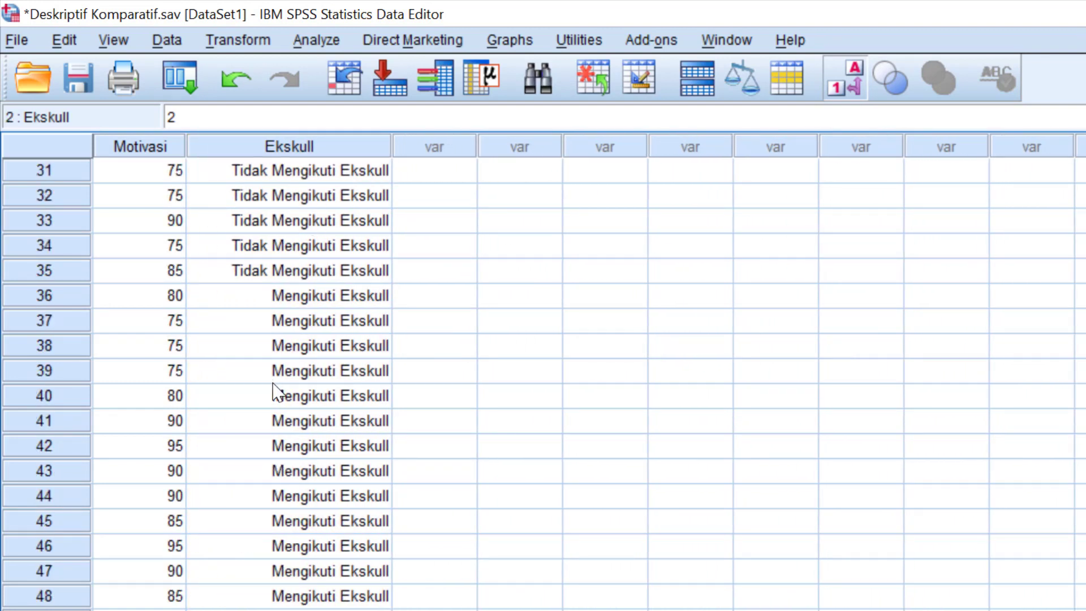
left_click(280, 420)
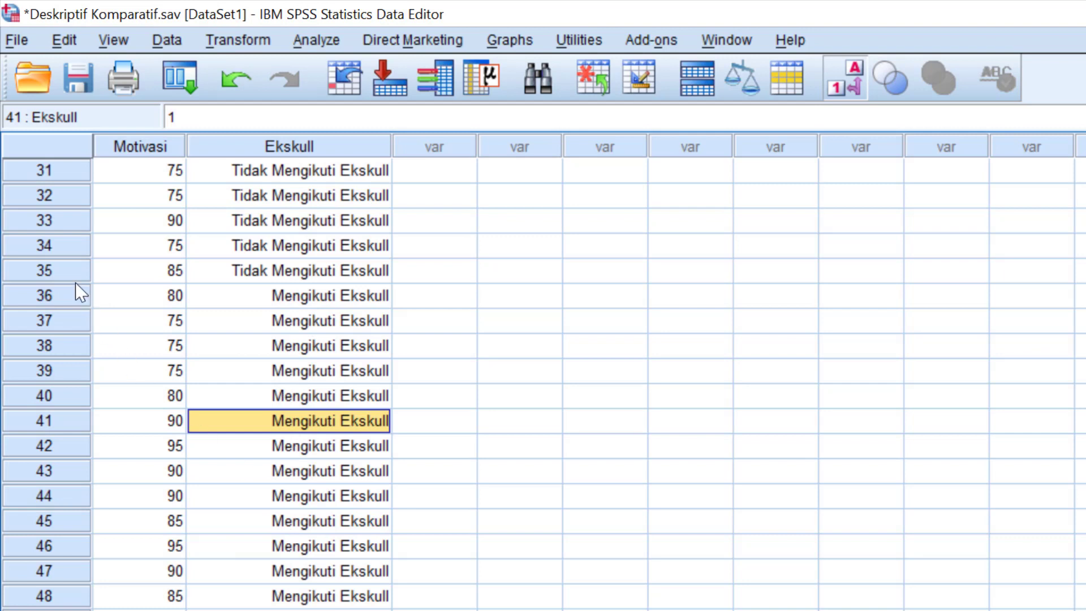
left_click(141, 270)
scroll(305, 518, "down", 5)
scroll(305, 518, "up", 15)
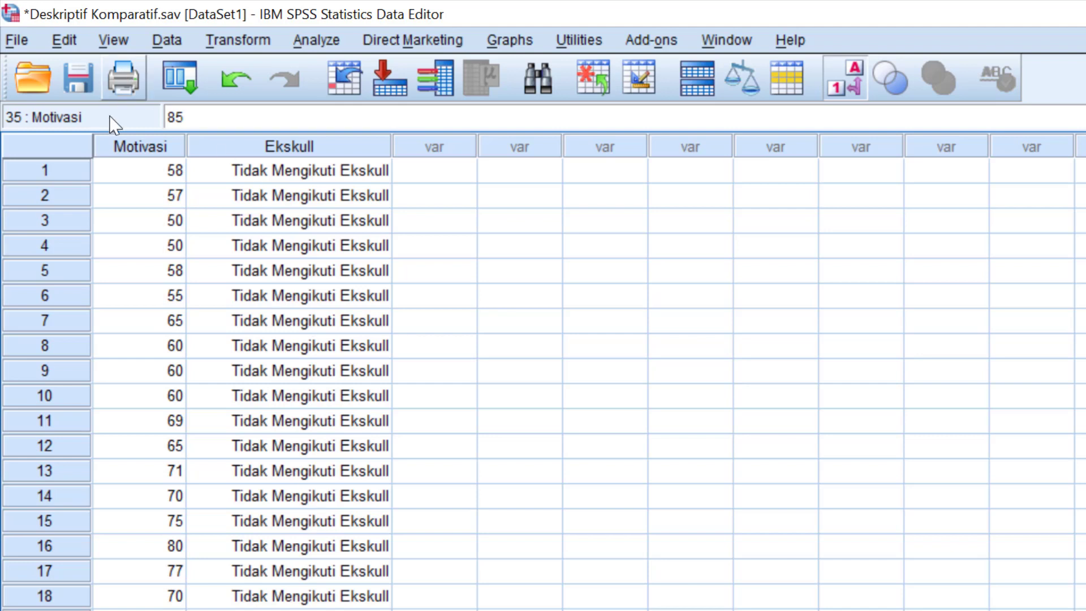
left_click(148, 169)
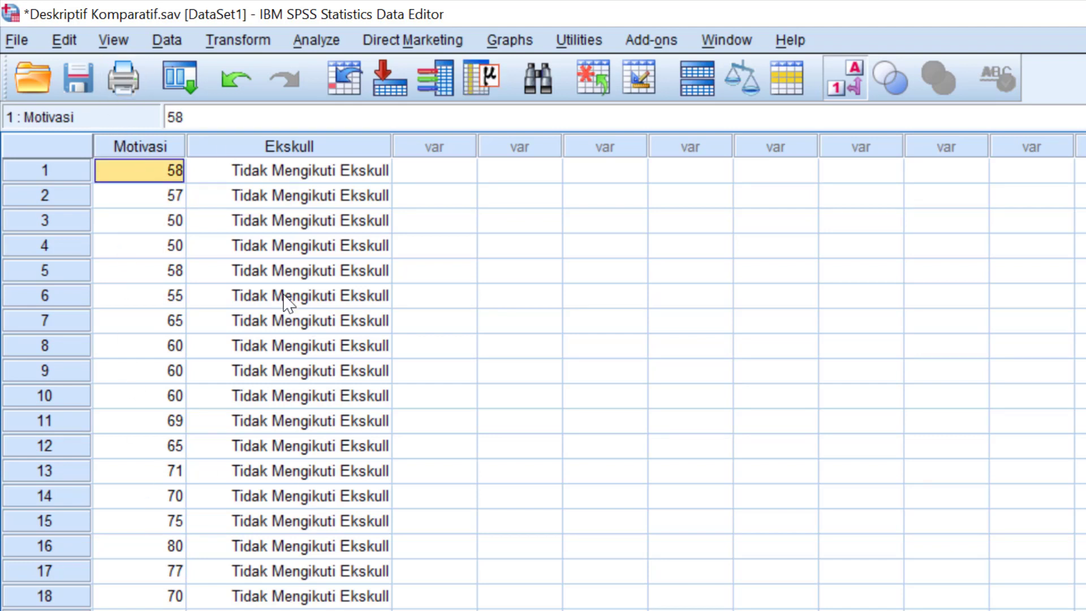
left_click(160, 147)
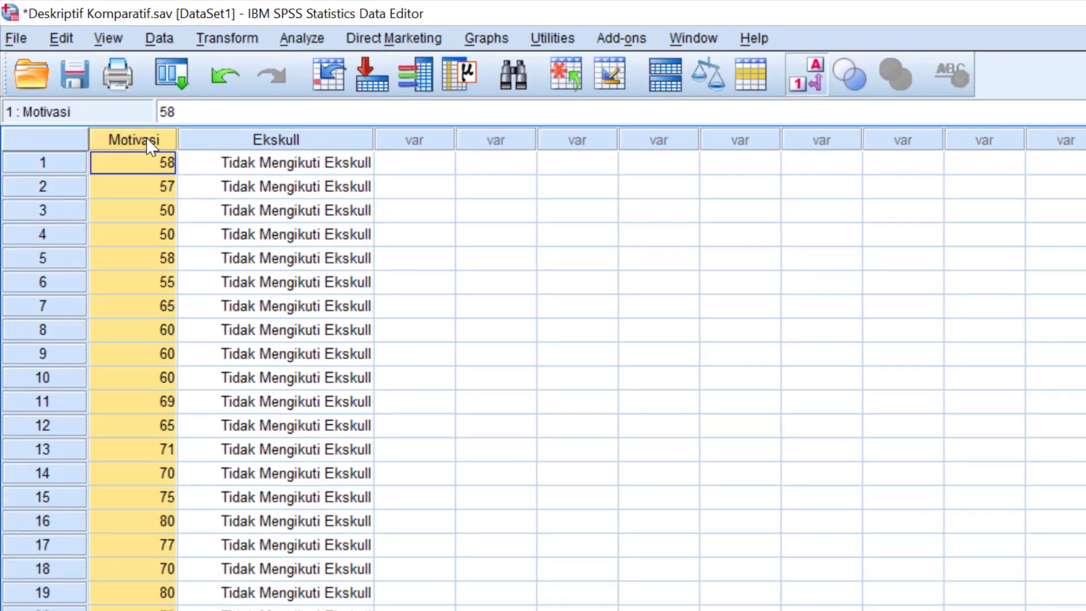
left_click(129, 204)
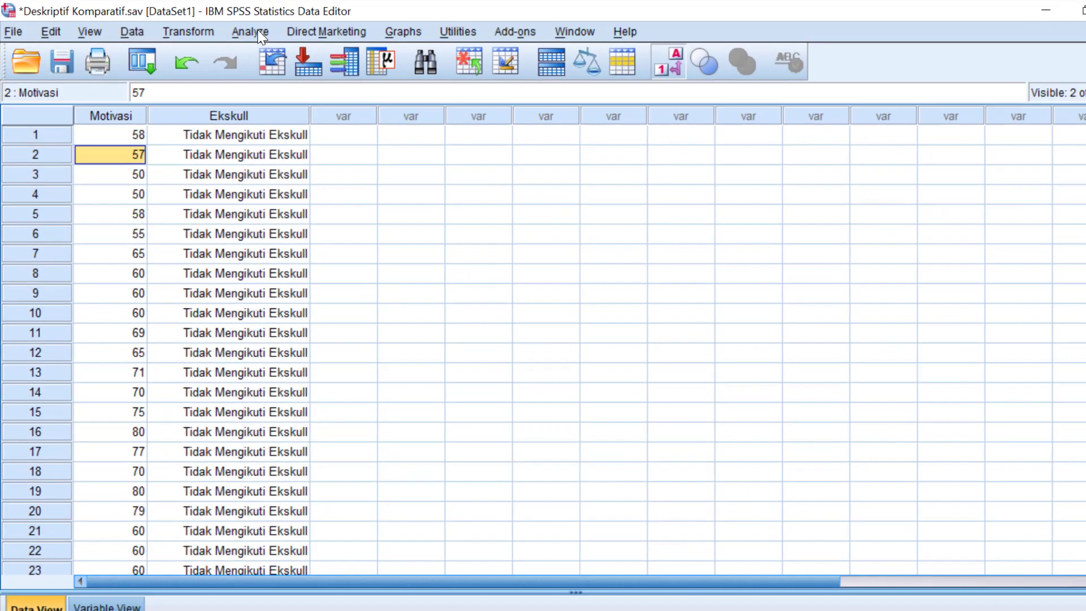
- Set up an Explore analysis with Motivasi as the dependent variable and Ekskull as the factor
left_click(258, 31)
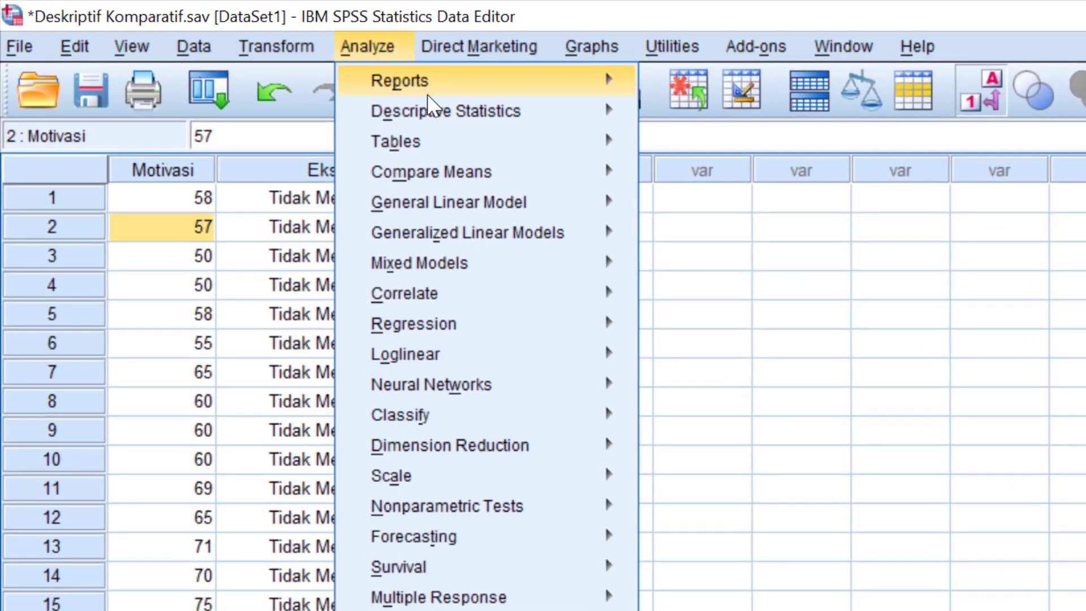
mouse_move(305, 76)
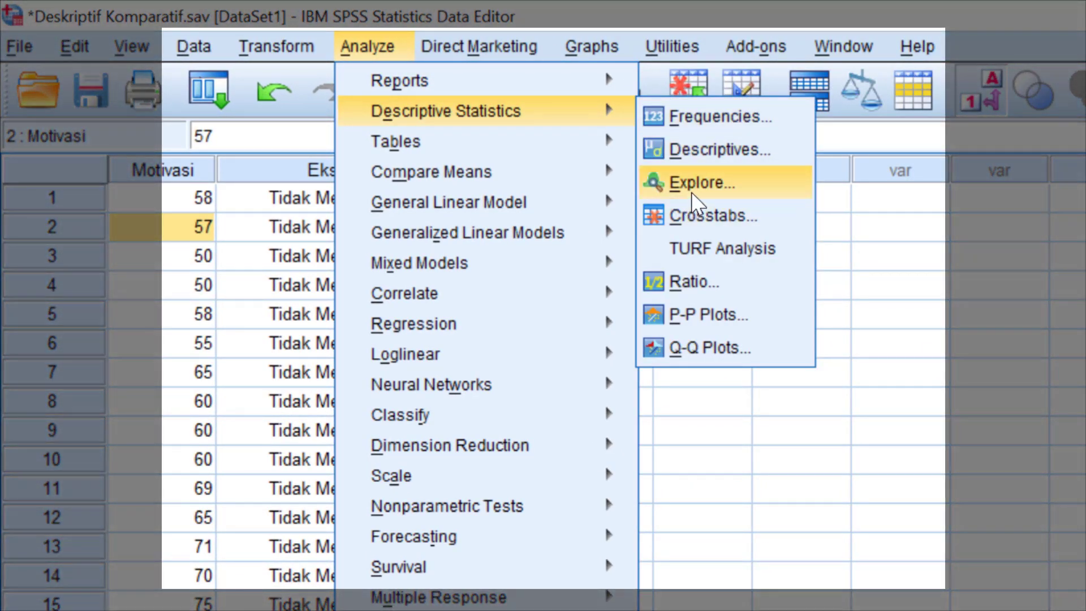
left_click(700, 182)
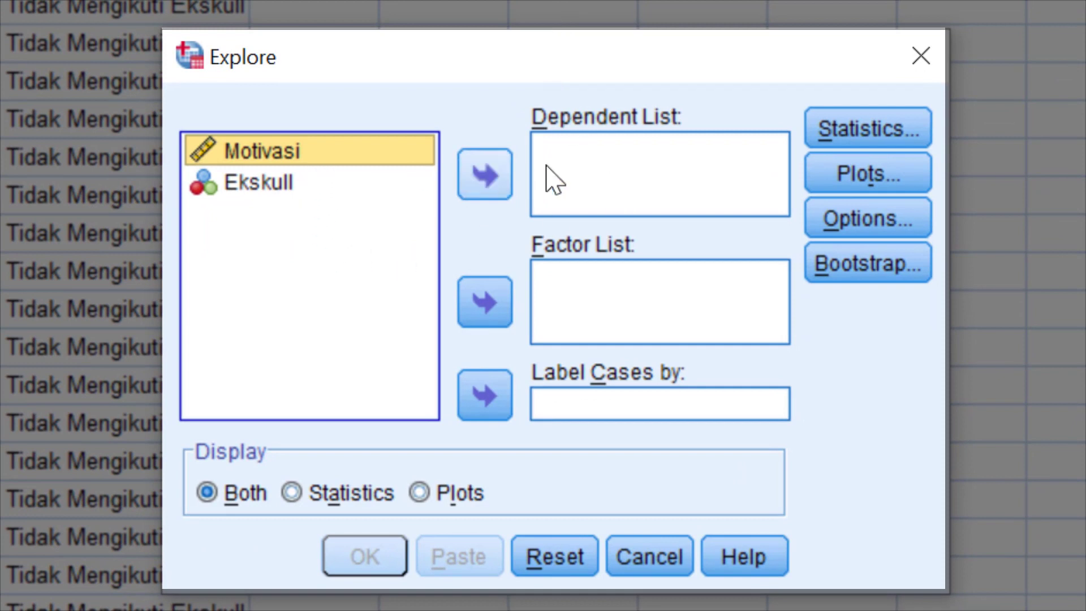
left_click(500, 187)
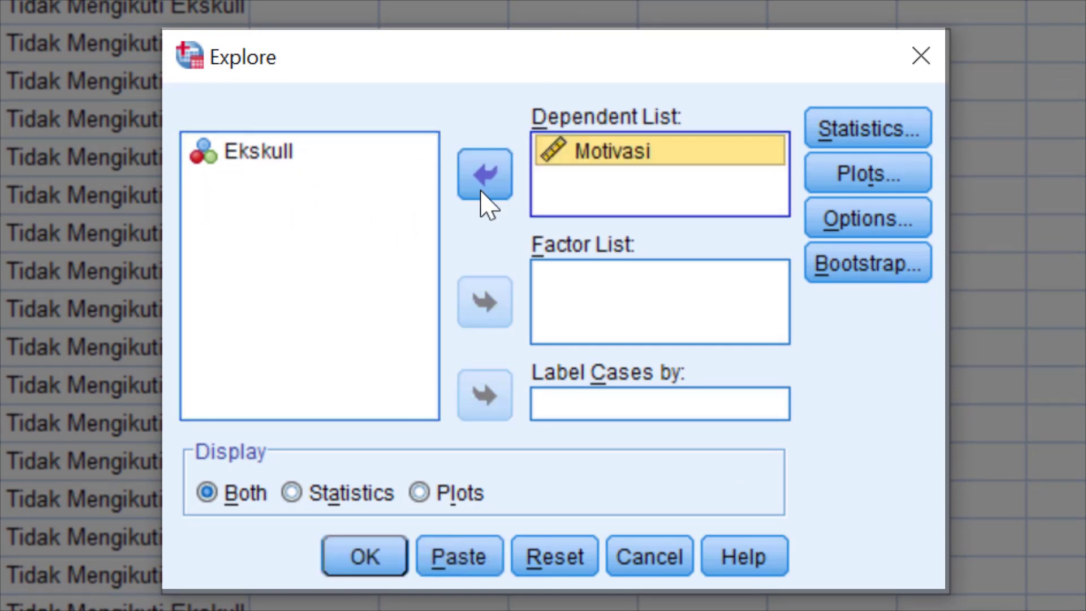
left_click(256, 158)
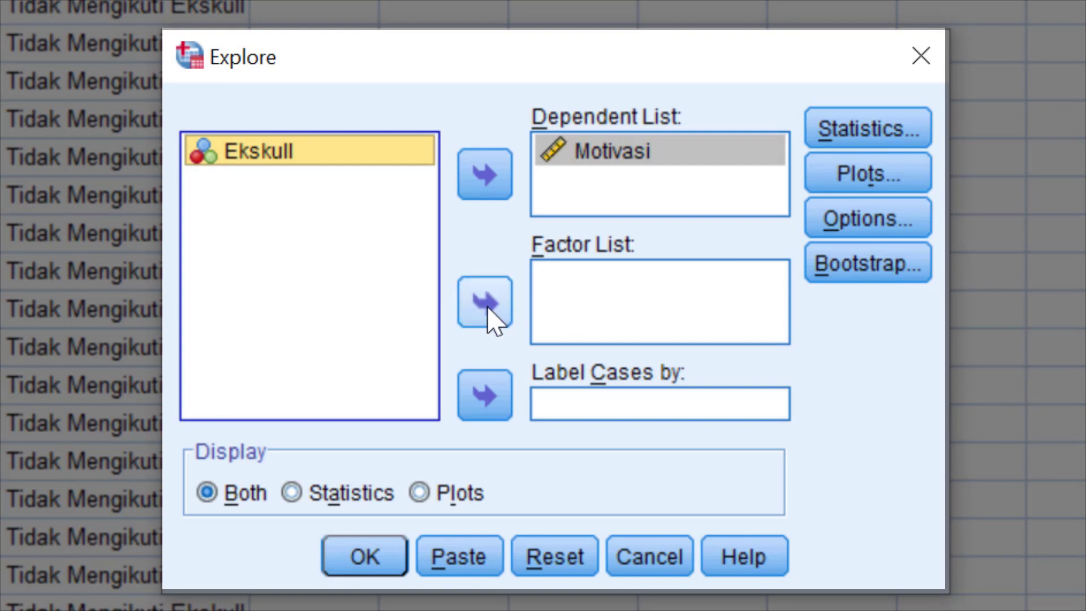
left_click(487, 305)
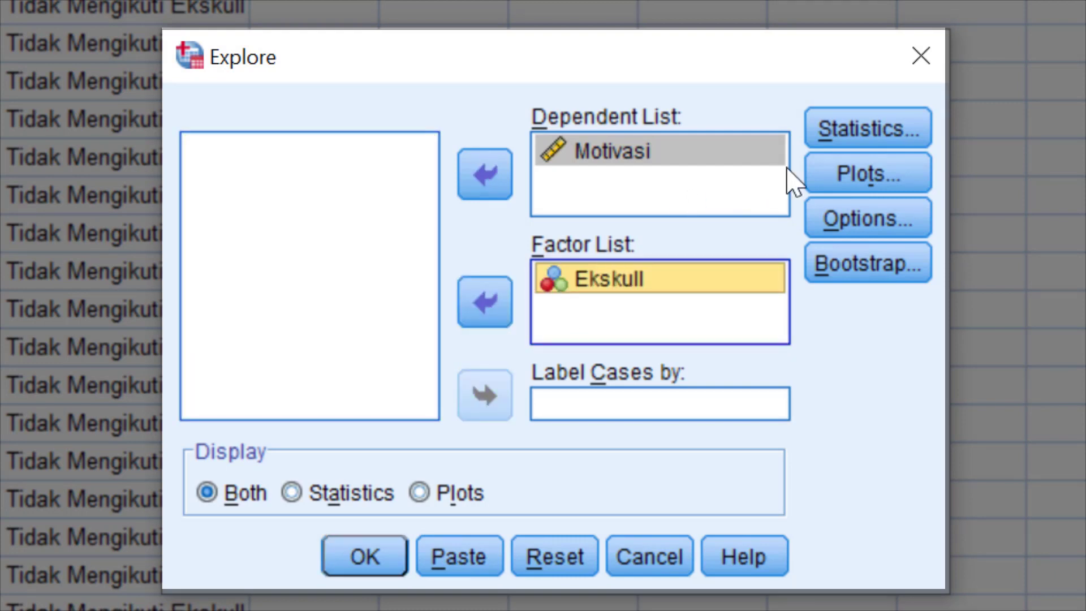
- Enable normality plots with tests in the Explore analysis's plot options
left_click(867, 176)
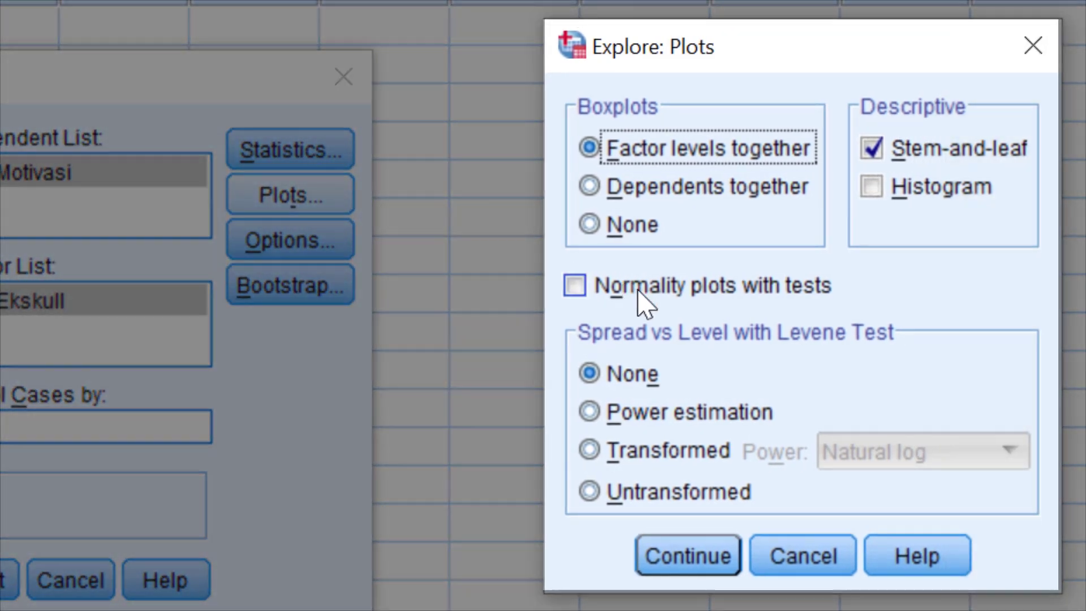
left_click(634, 288)
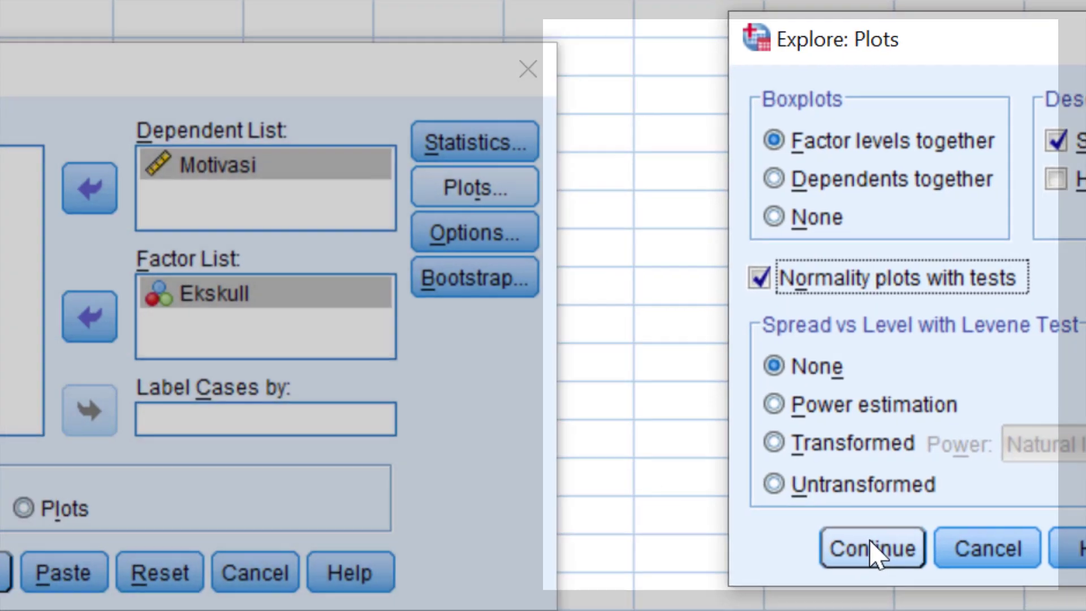
left_click(690, 559)
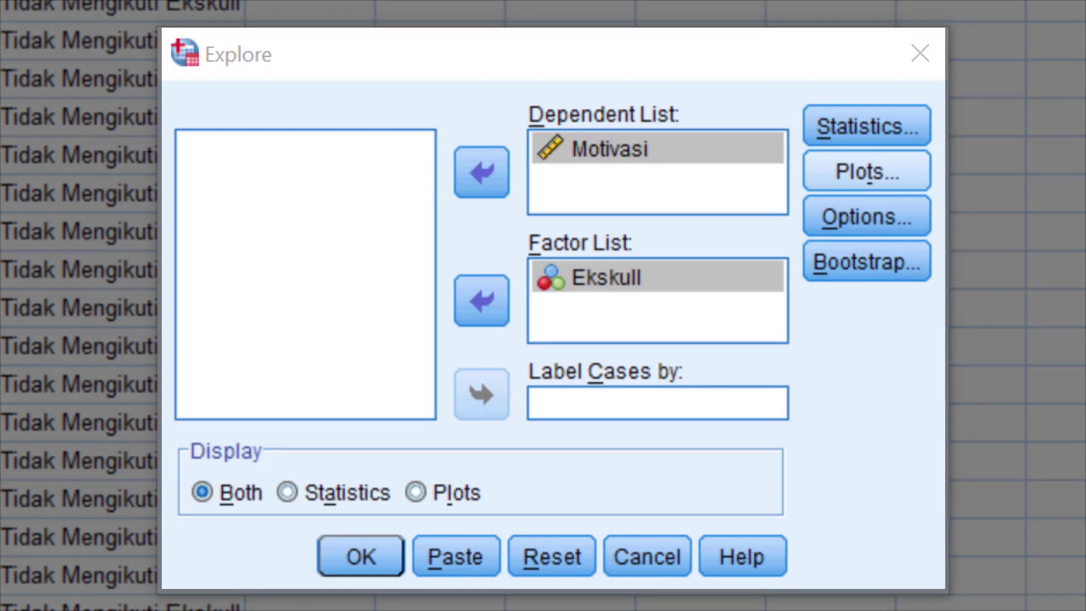
- Run the Explore analysis of Motivasi by Ekskull and skim the output down to the Tests of Normality table
left_click(364, 560)
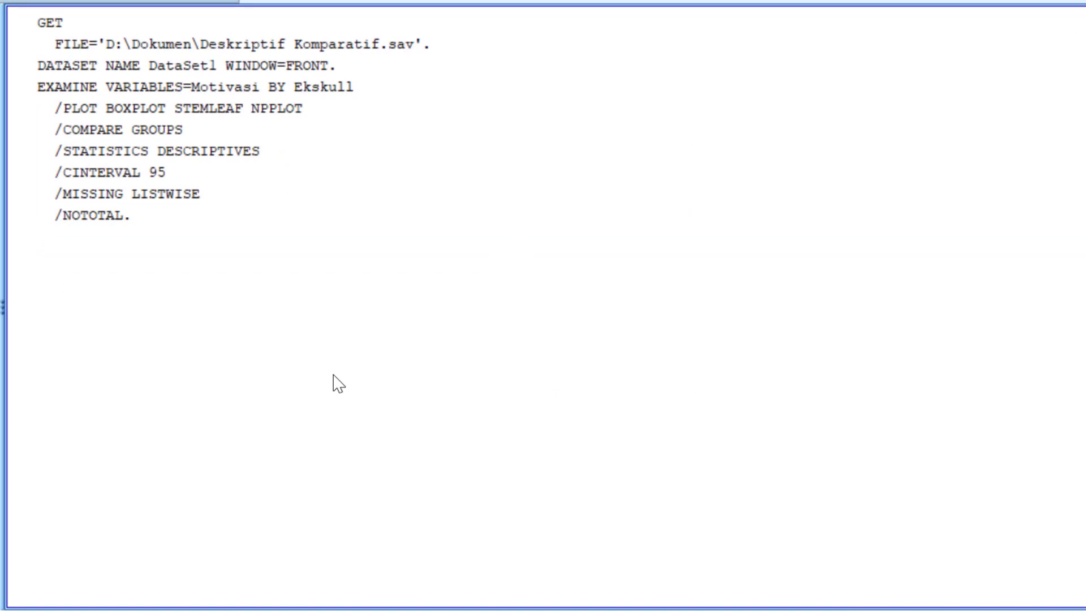
scroll(474, 238, "down", 5)
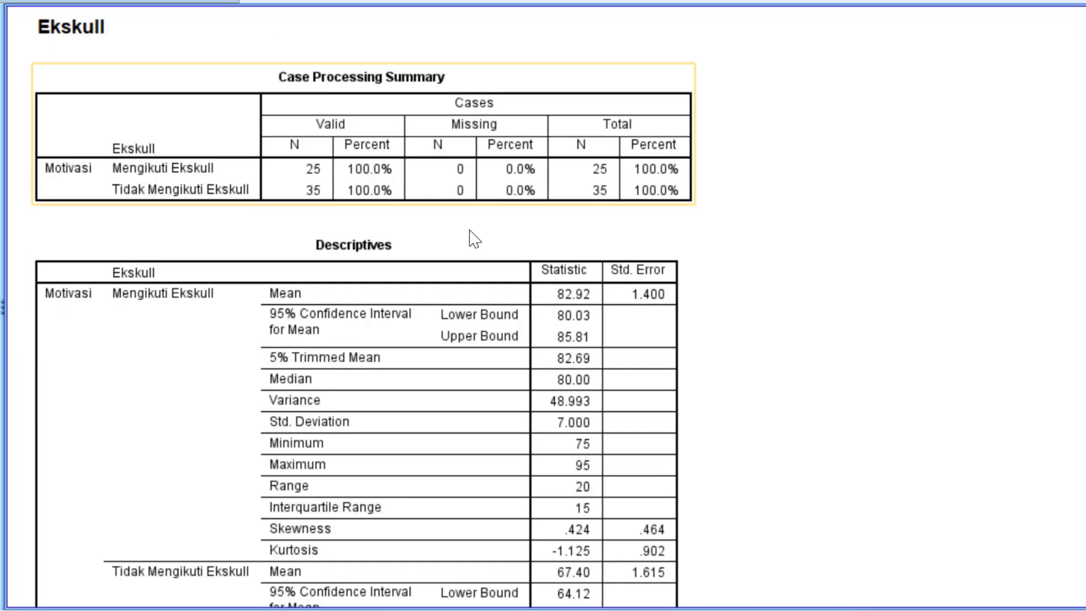
scroll(474, 237, "down", 5)
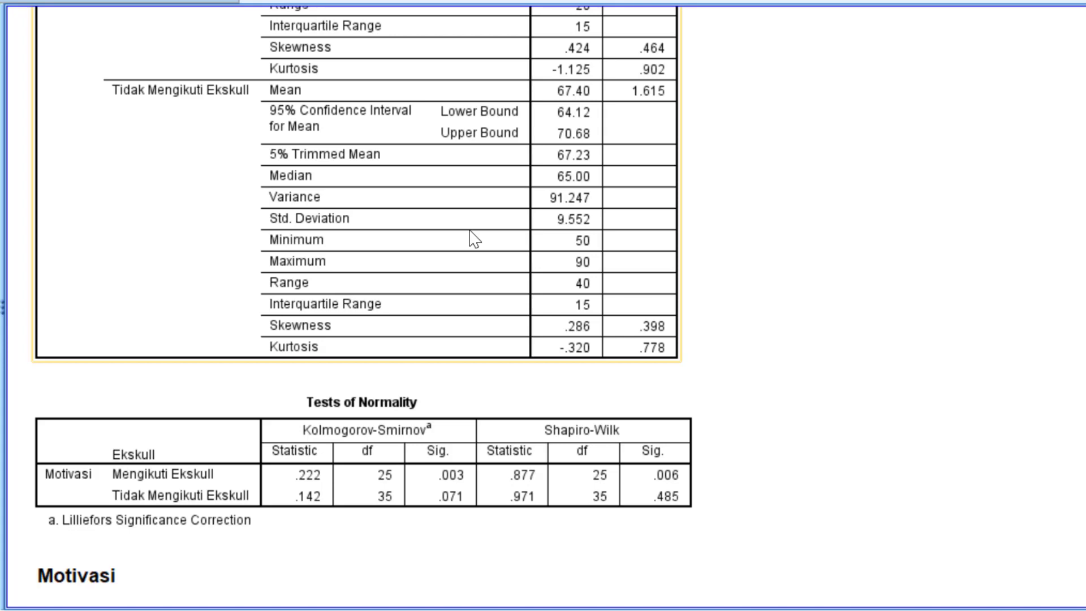
scroll(474, 238, "down", 3)
left_click(443, 258)
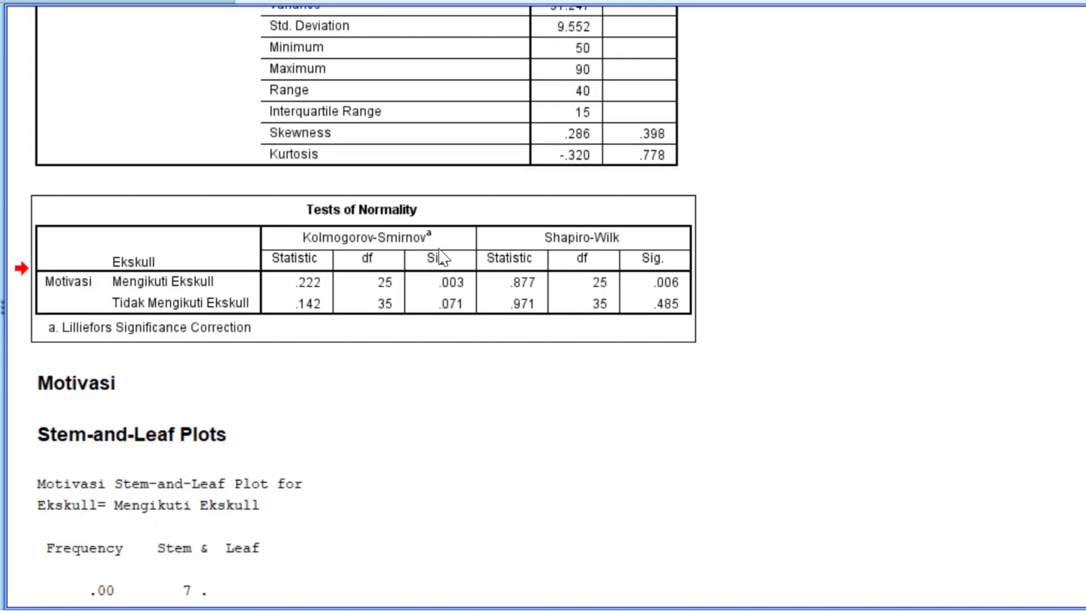
- Examine the Case Processing Summary and the Descriptives table for both Ekskull groups
scroll(439, 249, "up", 10)
scroll(377, 344, "down", 2)
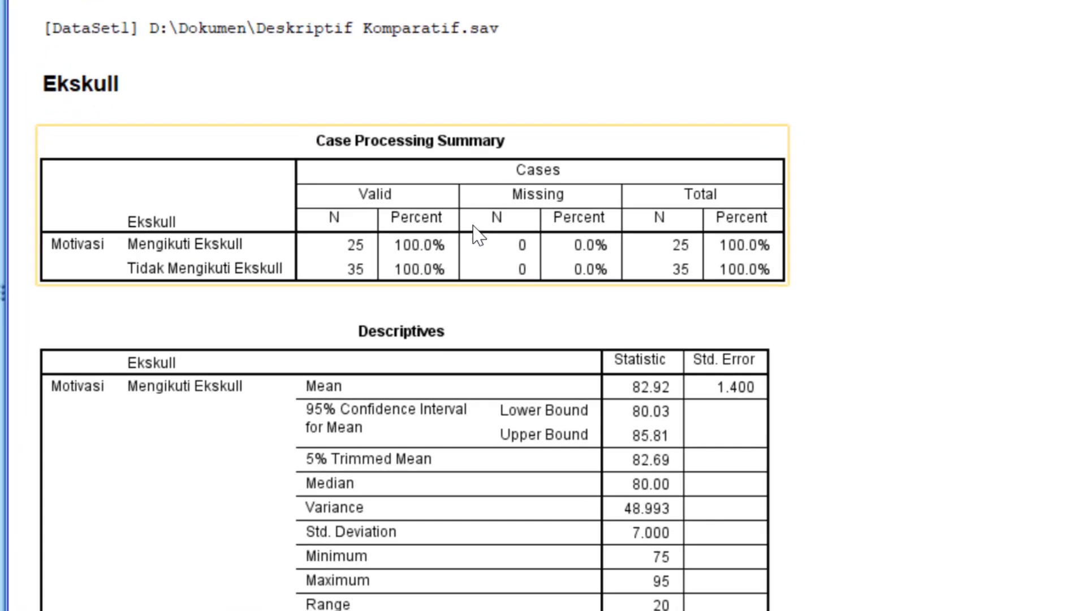
left_click(475, 235)
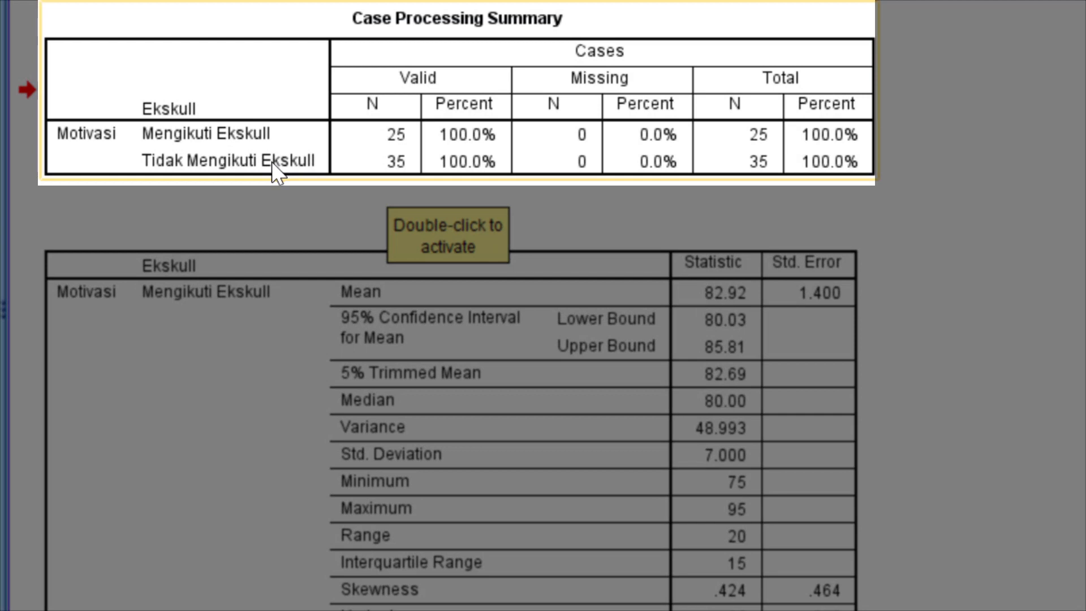
left_click(402, 266)
scroll(412, 408, "down", 3)
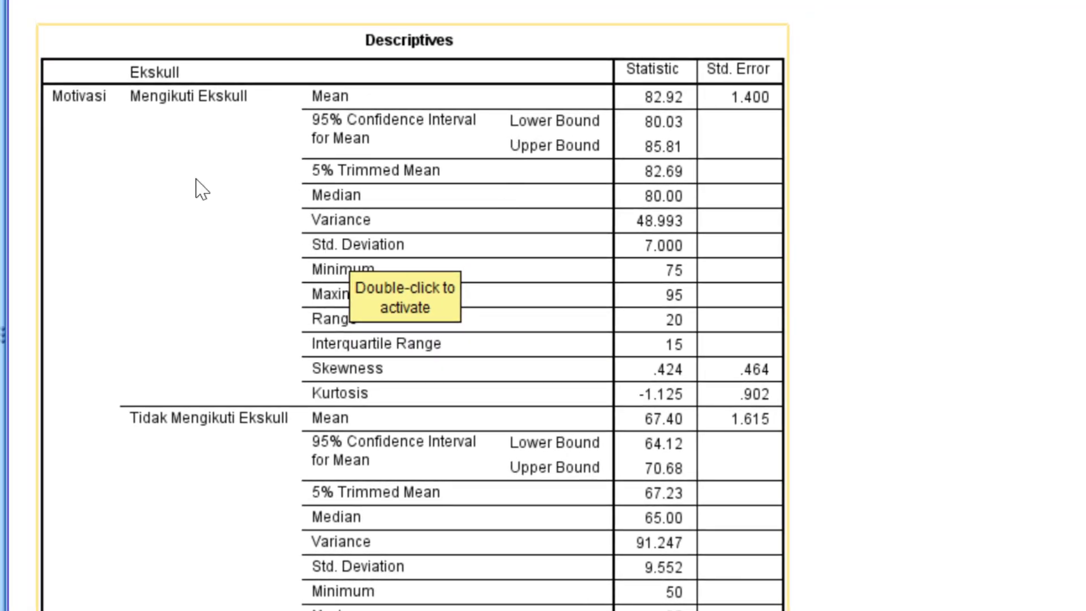
scroll(478, 215, "down", 1)
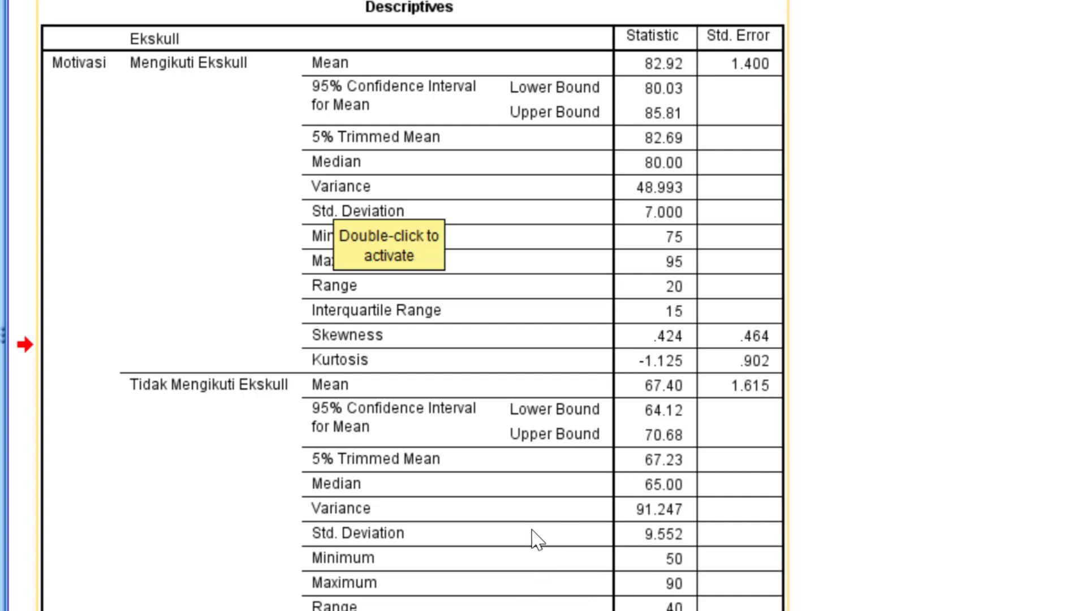
- Examine the Kolmogorov-Smirnov and Shapiro-Wilk significance values for both groups in the Tests of Normality table
scroll(537, 541, "down", 10)
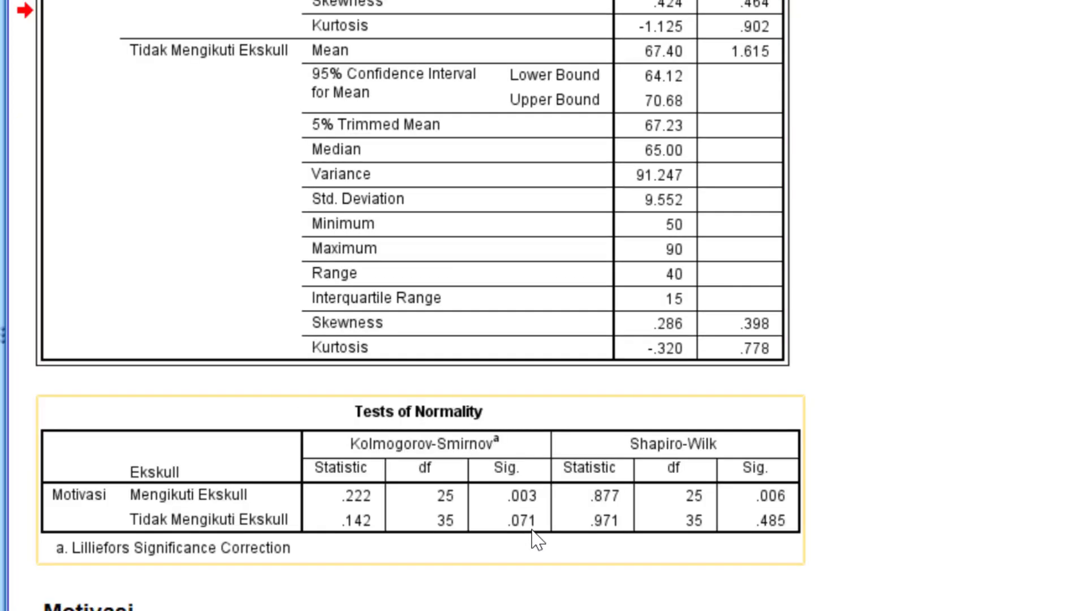
left_click(467, 266)
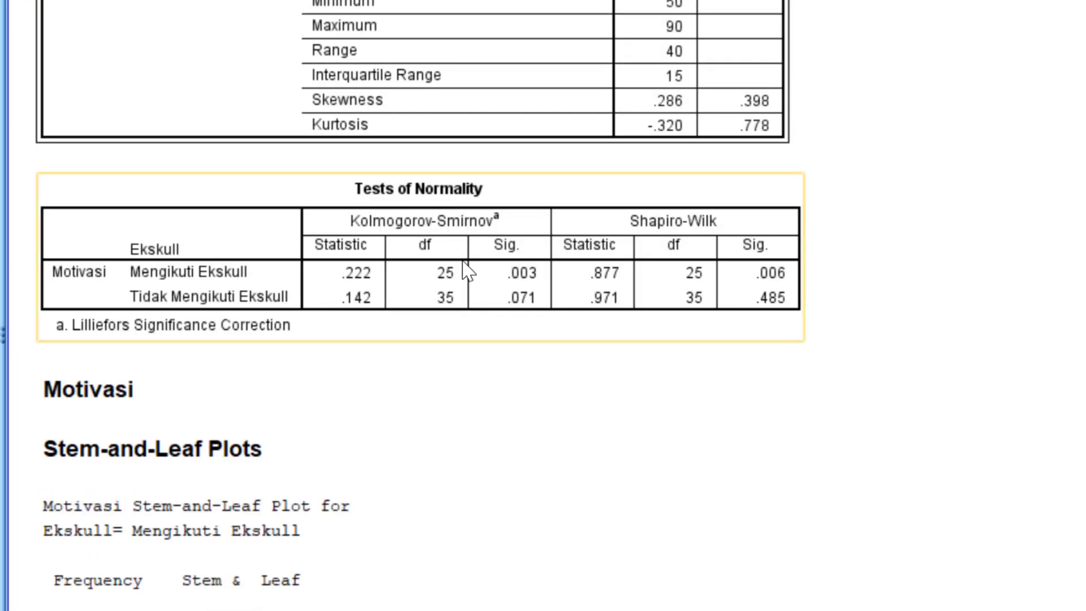
scroll(465, 270, "down", 4)
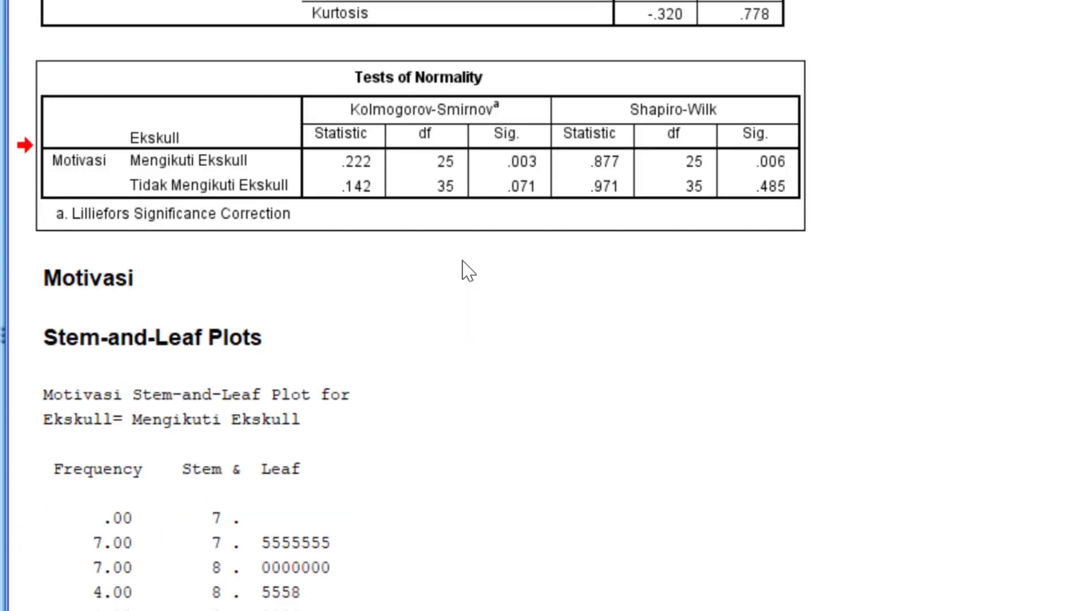
scroll(507, 269, "up", 3)
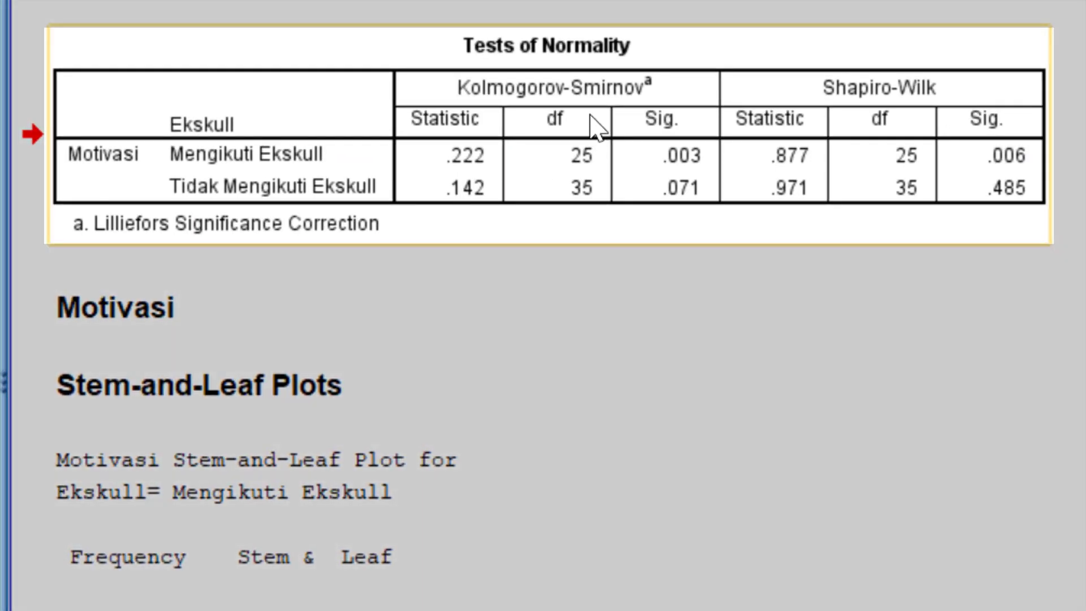